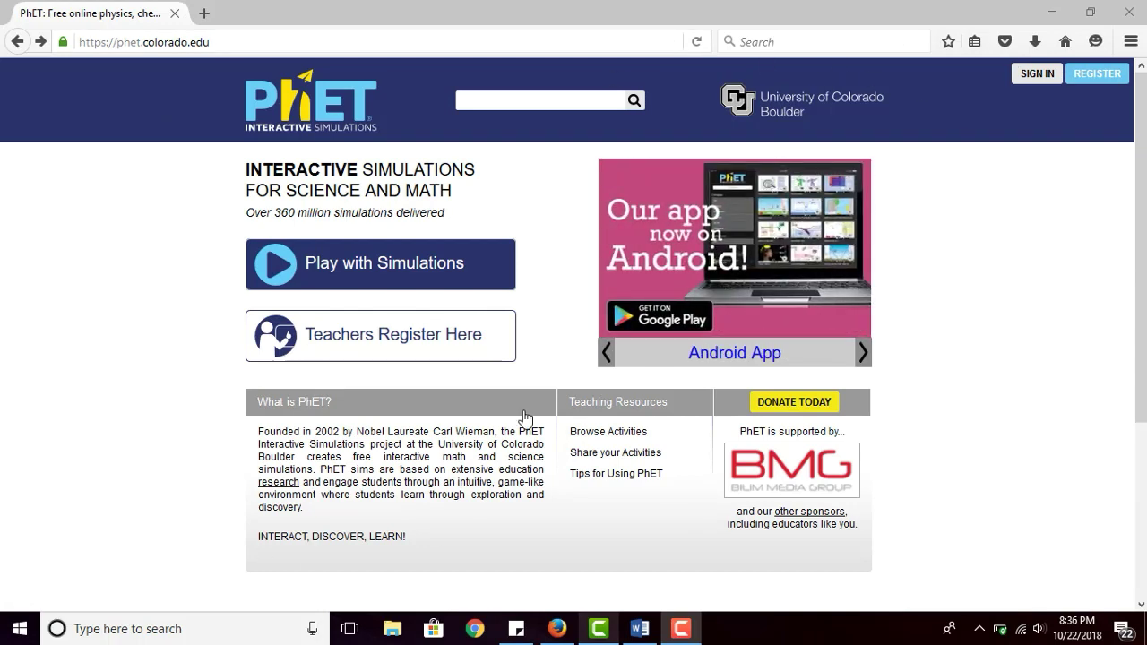
# Browse PhET's Chemistry simulations and scroll down to the Build an Atom thumbnail
pyautogui.click(322, 275)
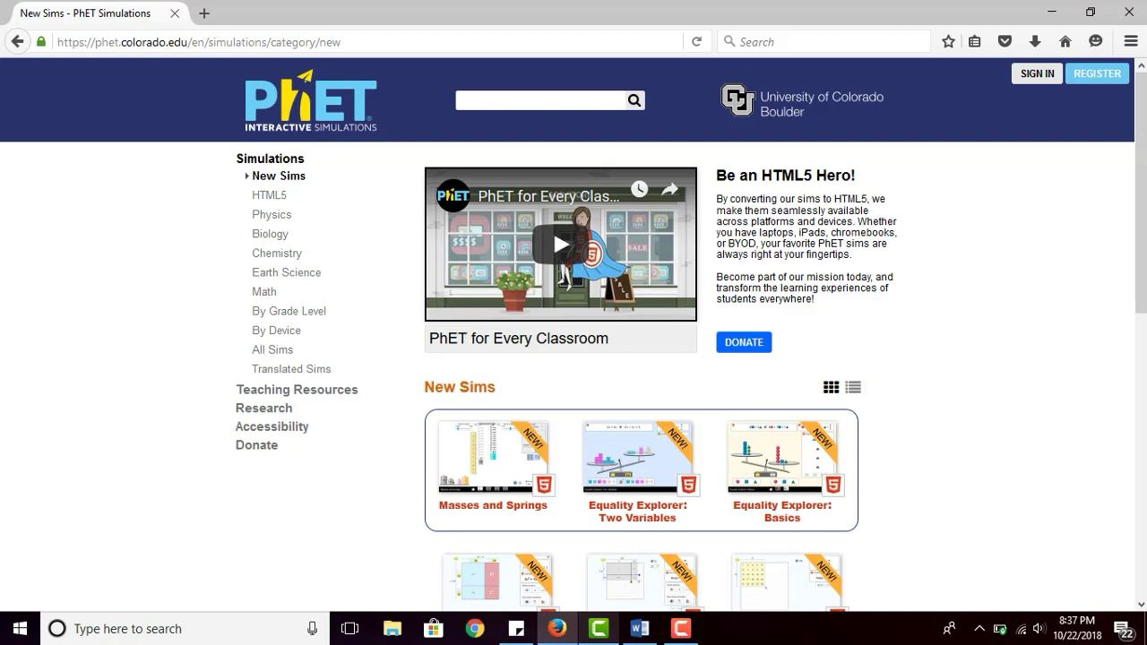
pyautogui.click(291, 262)
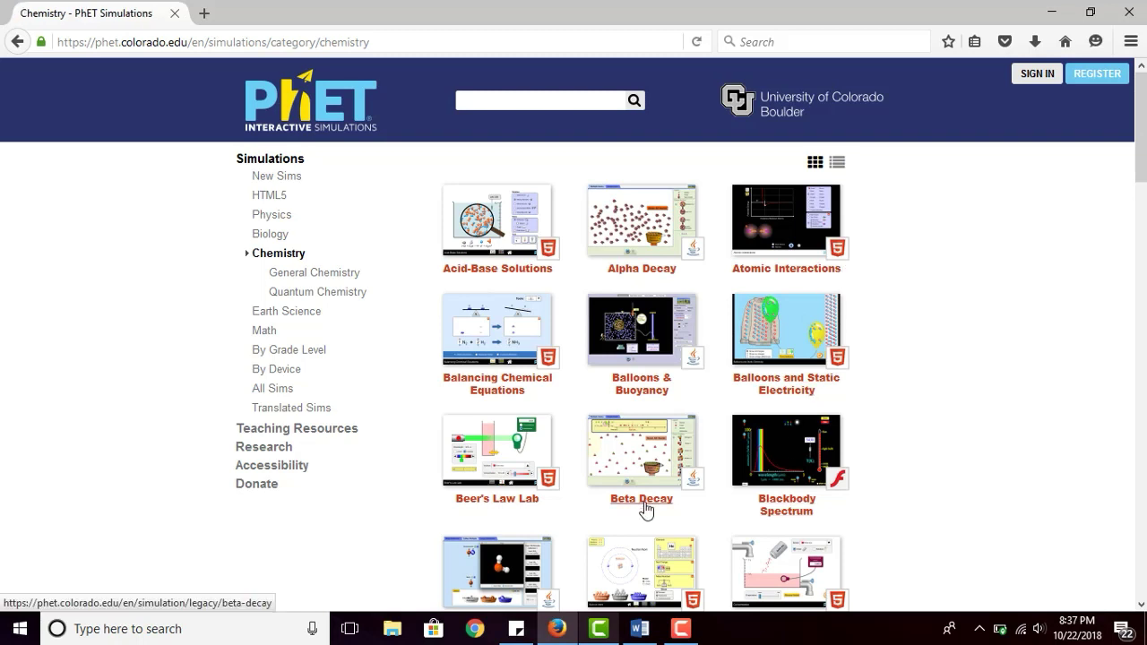
pyautogui.scroll(-2, 645, 507)
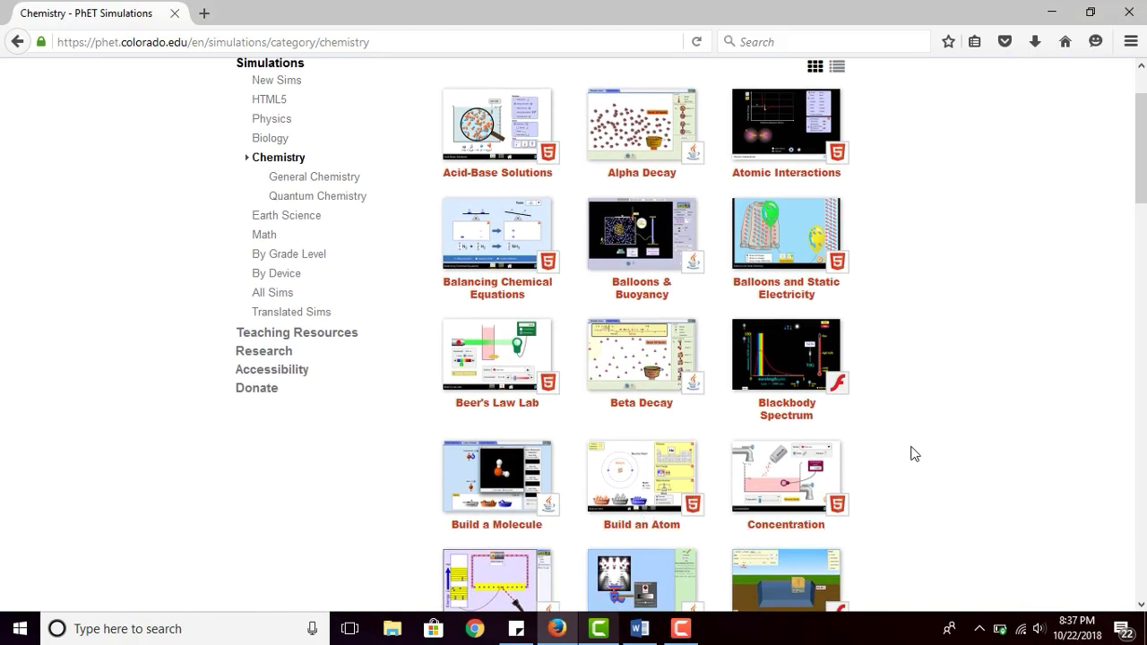
# Launch the Build an Atom HTML5 simulation from its thumbnail
pyautogui.click(638, 502)
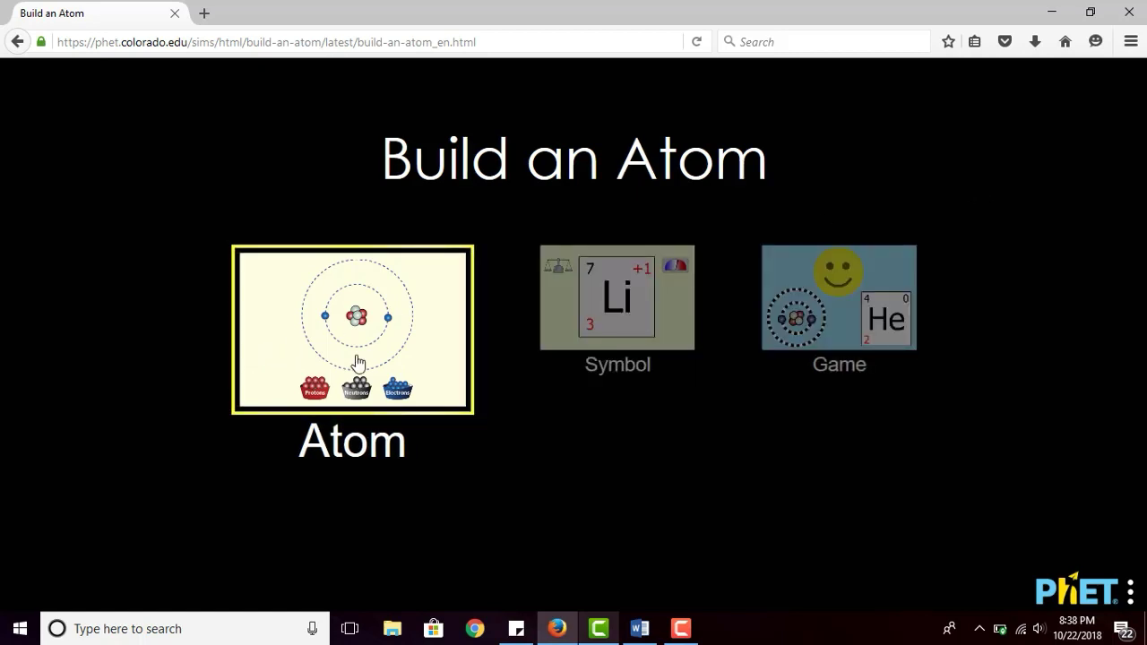
# Go to the Atom screen and expand the Net Charge and Mass Number panels
pyautogui.click(424, 367)
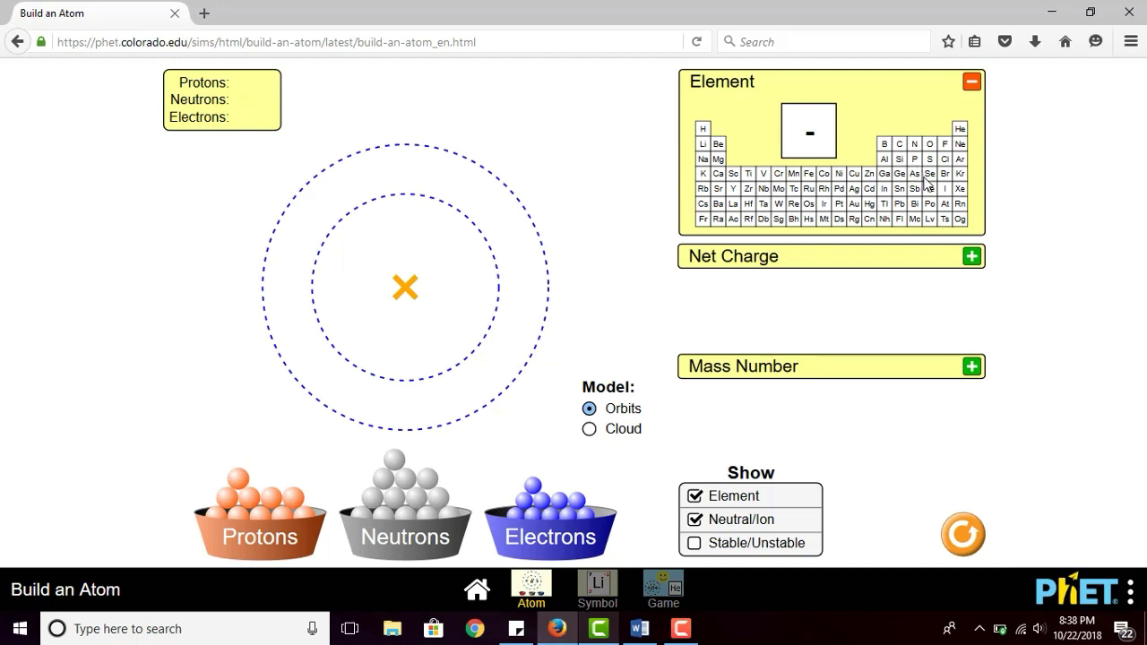
pyautogui.click(936, 268)
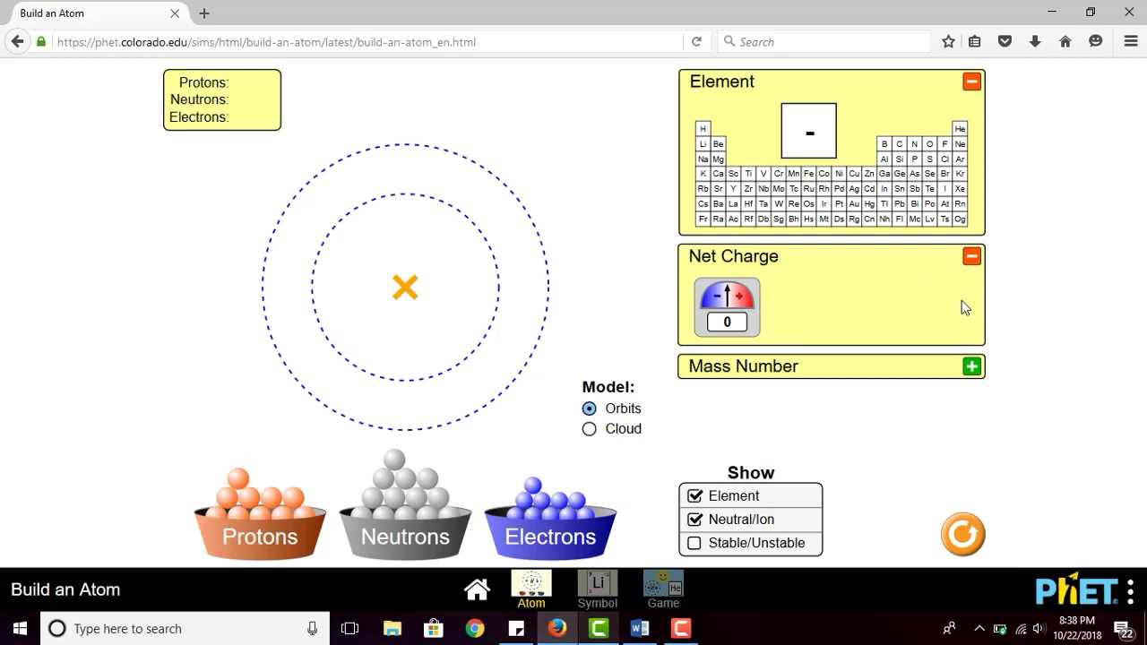
pyautogui.click(971, 366)
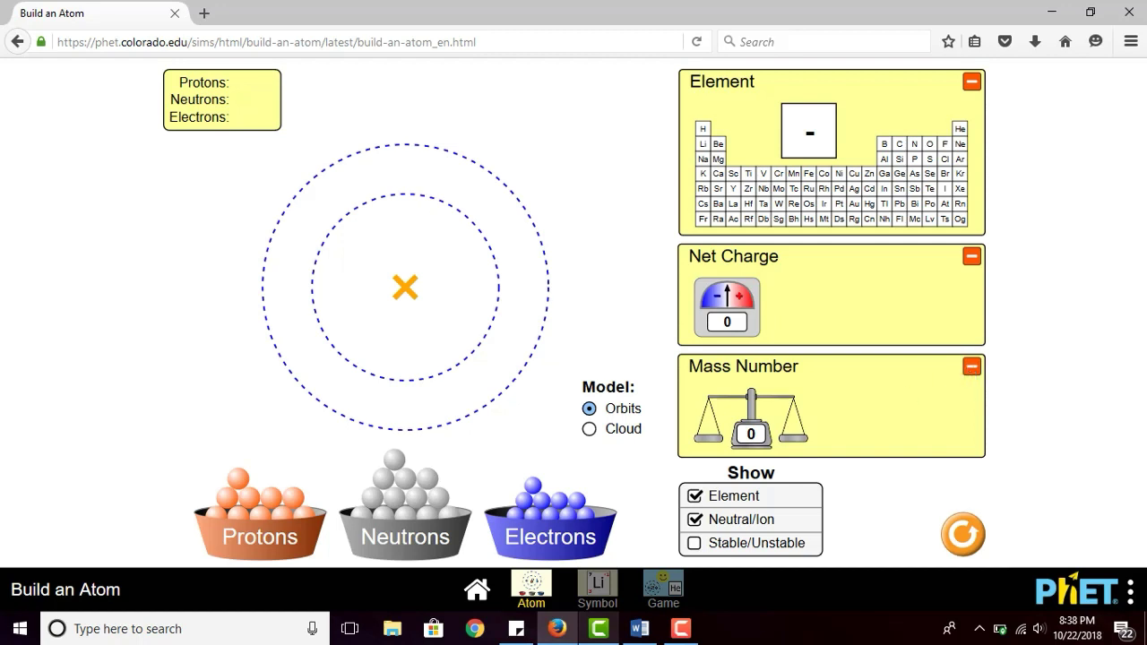
# Fill the nucleus with lithium's three protons and neutrons, reaching mass number 6
pyautogui.moveTo(231, 542); pyautogui.dragTo(421, 289)
pyautogui.moveTo(254, 510); pyautogui.dragTo(412, 322)
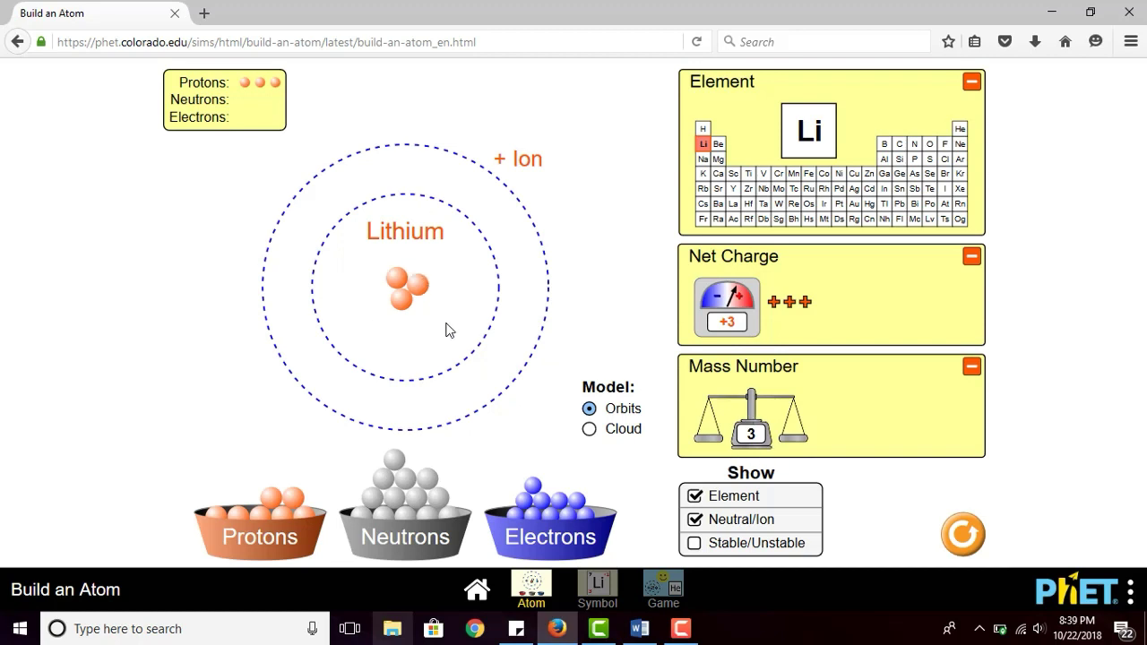
pyautogui.moveTo(394, 462); pyautogui.dragTo(413, 340)
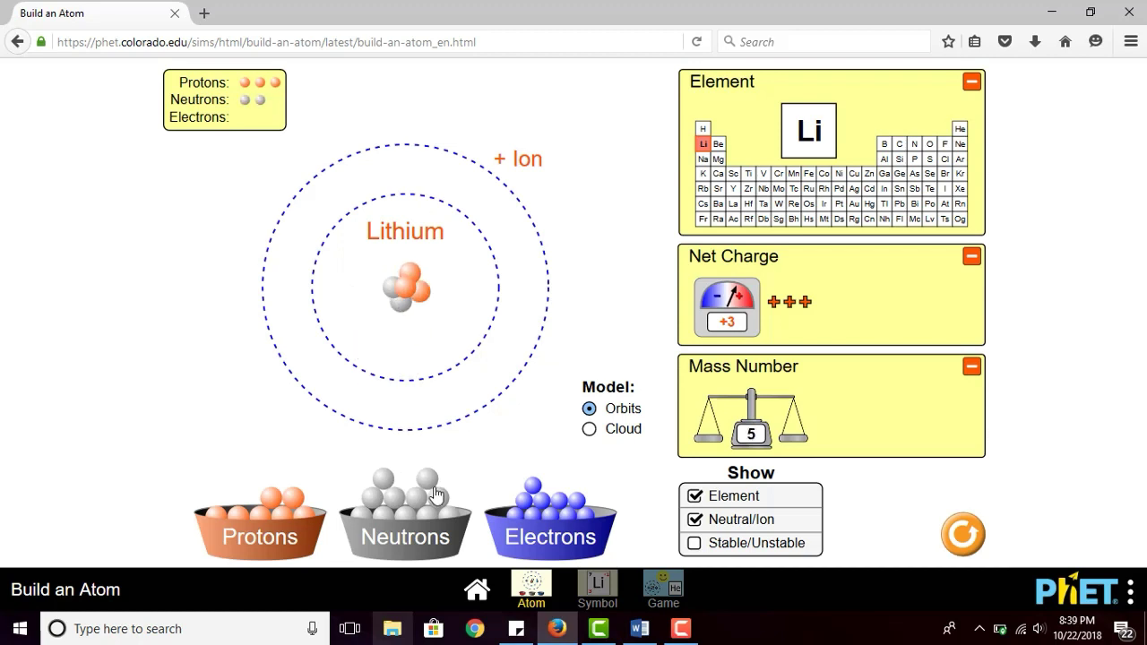
pyautogui.moveTo(427, 477); pyautogui.dragTo(417, 320)
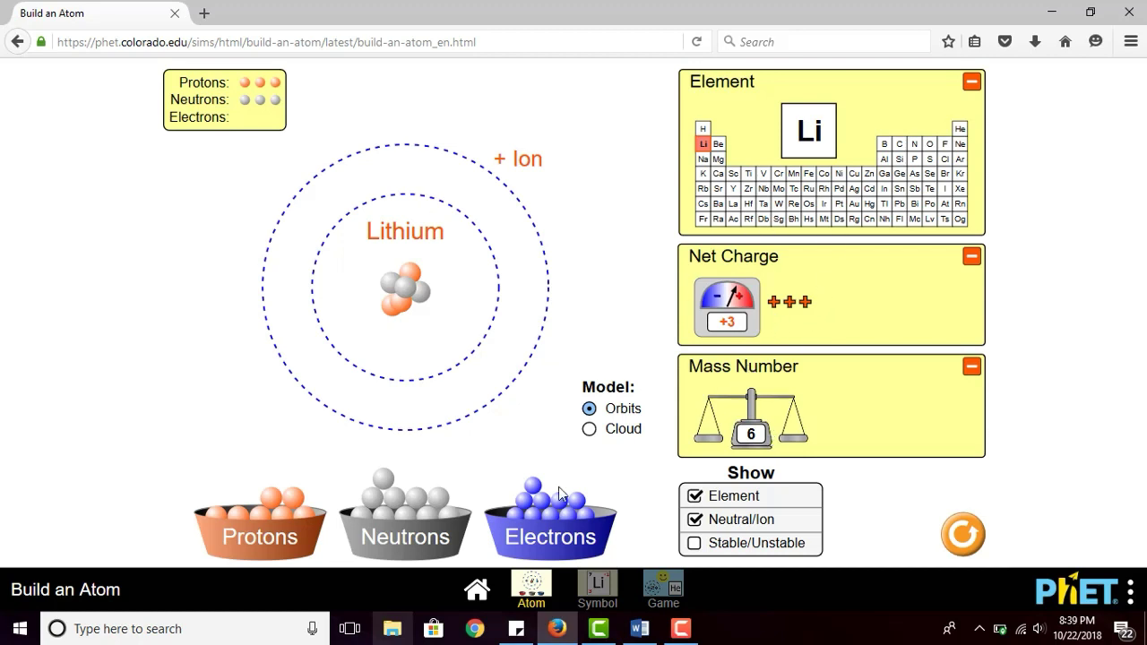
# Add three electrons, remove a fourth extra one, and turn on the stable/unstable indicator
pyautogui.moveTo(535, 497); pyautogui.dragTo(503, 338)
pyautogui.moveTo(538, 501); pyautogui.dragTo(520, 357)
pyautogui.moveTo(557, 498); pyautogui.dragTo(540, 334)
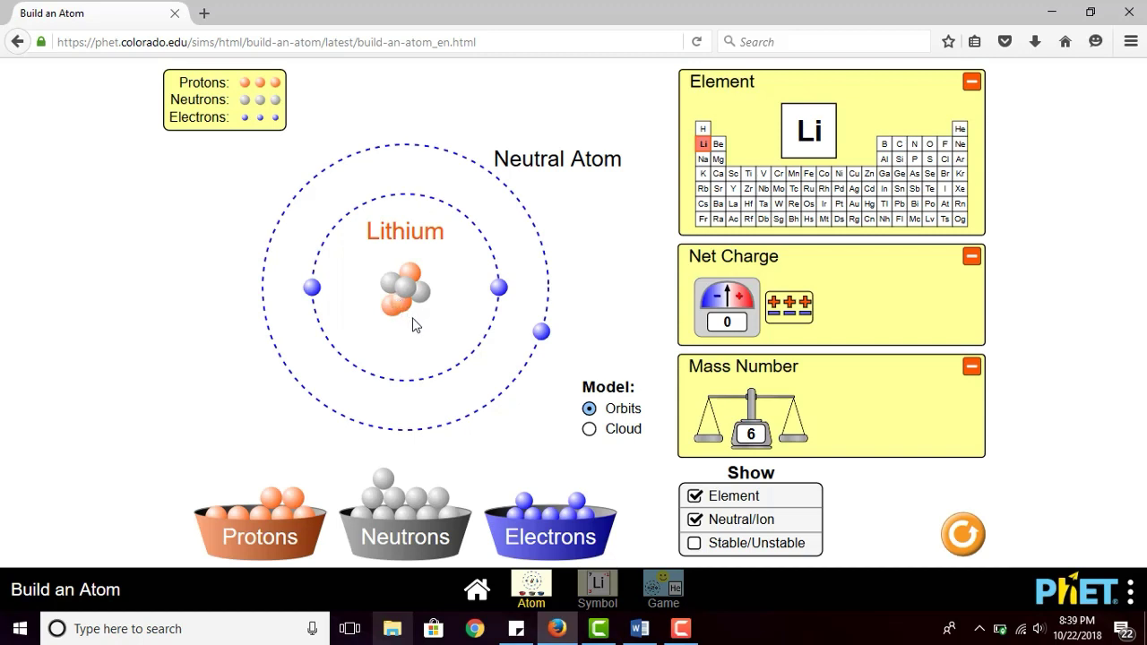
pyautogui.moveTo(576, 499); pyautogui.dragTo(498, 391)
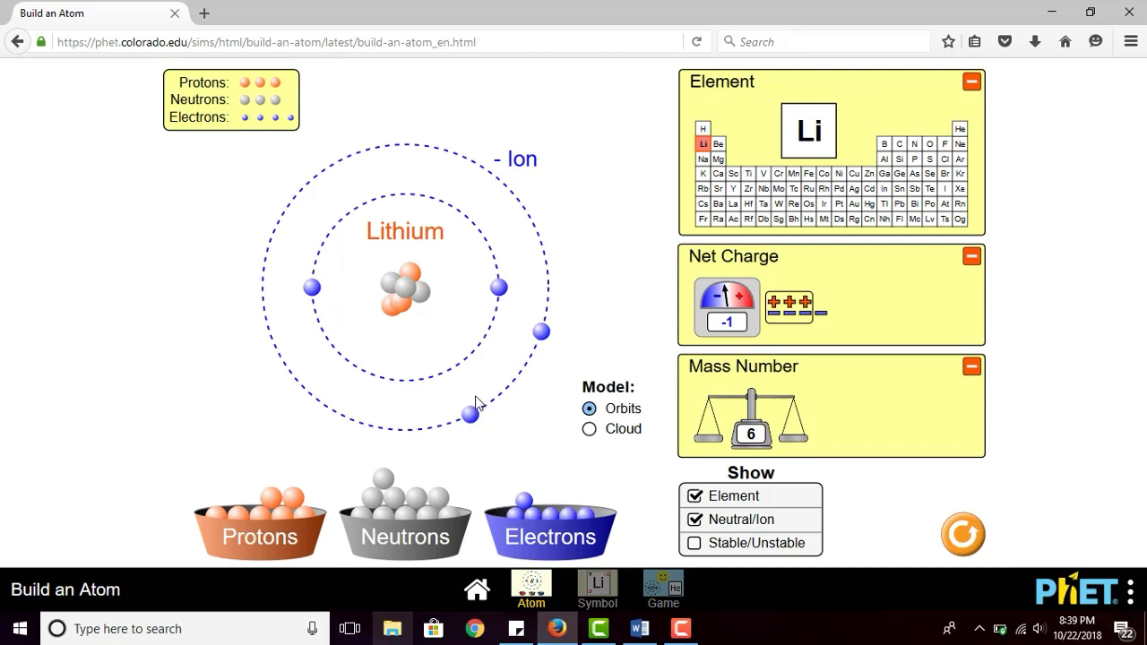
pyautogui.moveTo(470, 415); pyautogui.dragTo(492, 425)
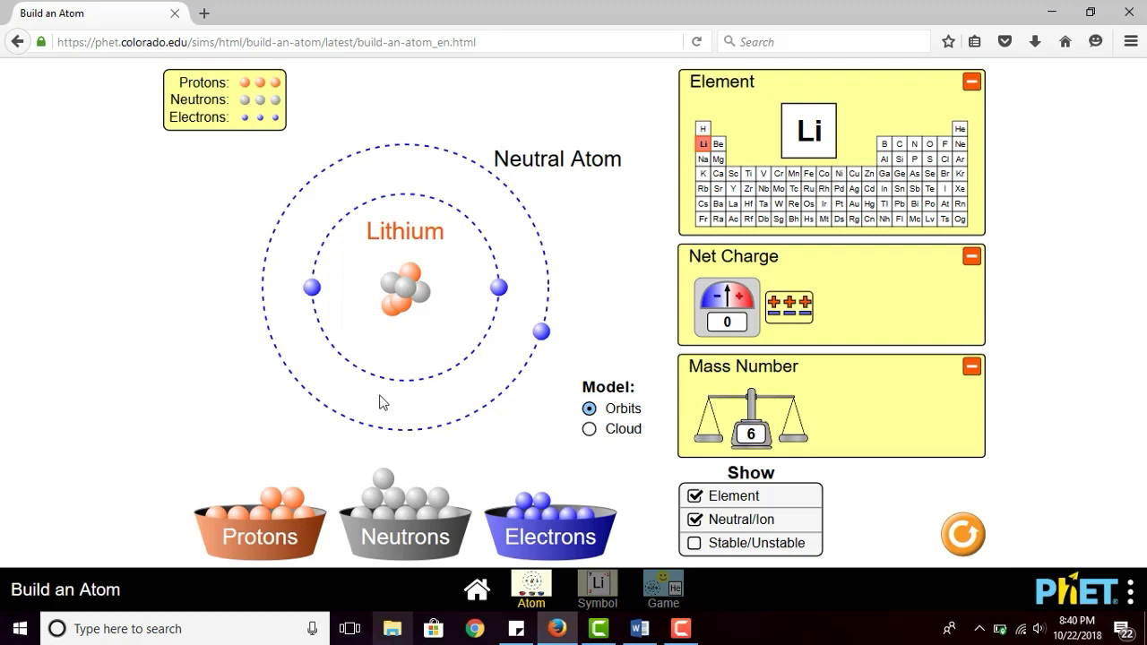
pyautogui.click(696, 546)
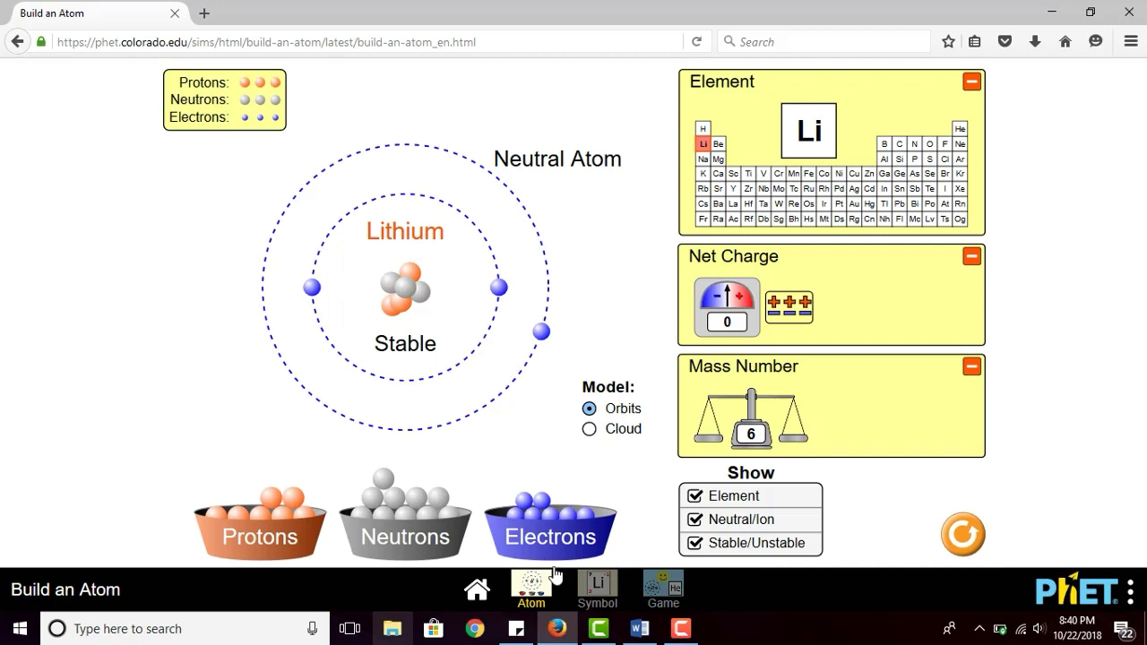
pyautogui.moveTo(532, 504); pyautogui.dragTo(559, 537)
# On the Symbol screen, place three protons in the nucleus to make lithium
pyautogui.click(612, 593)
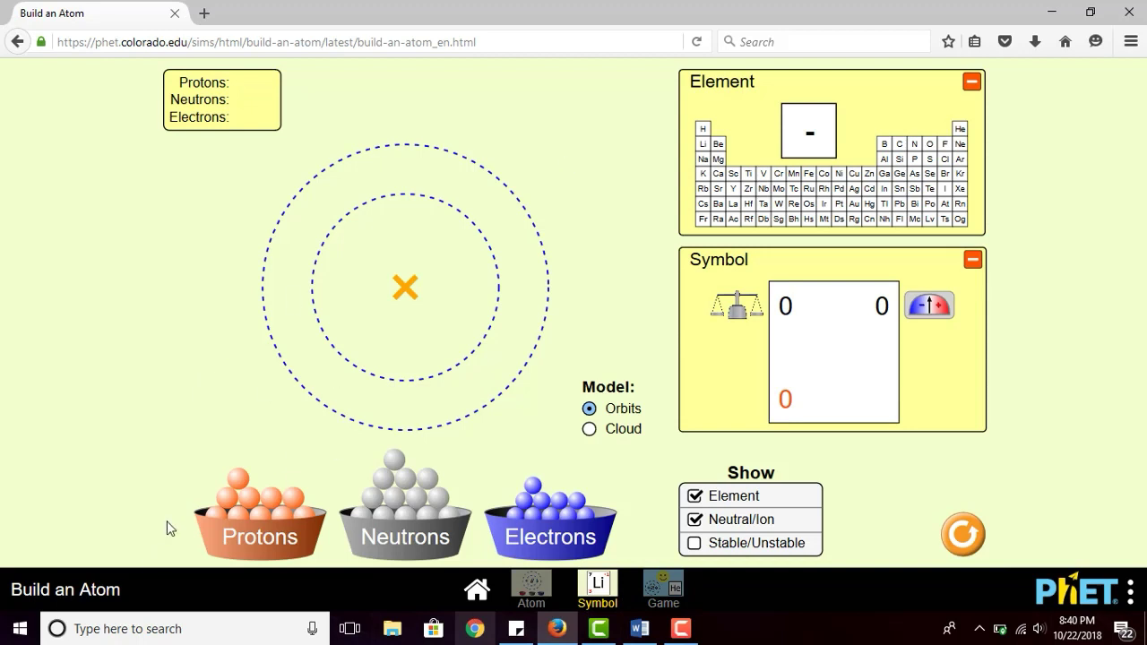
pyautogui.moveTo(247, 491); pyautogui.dragTo(405, 286)
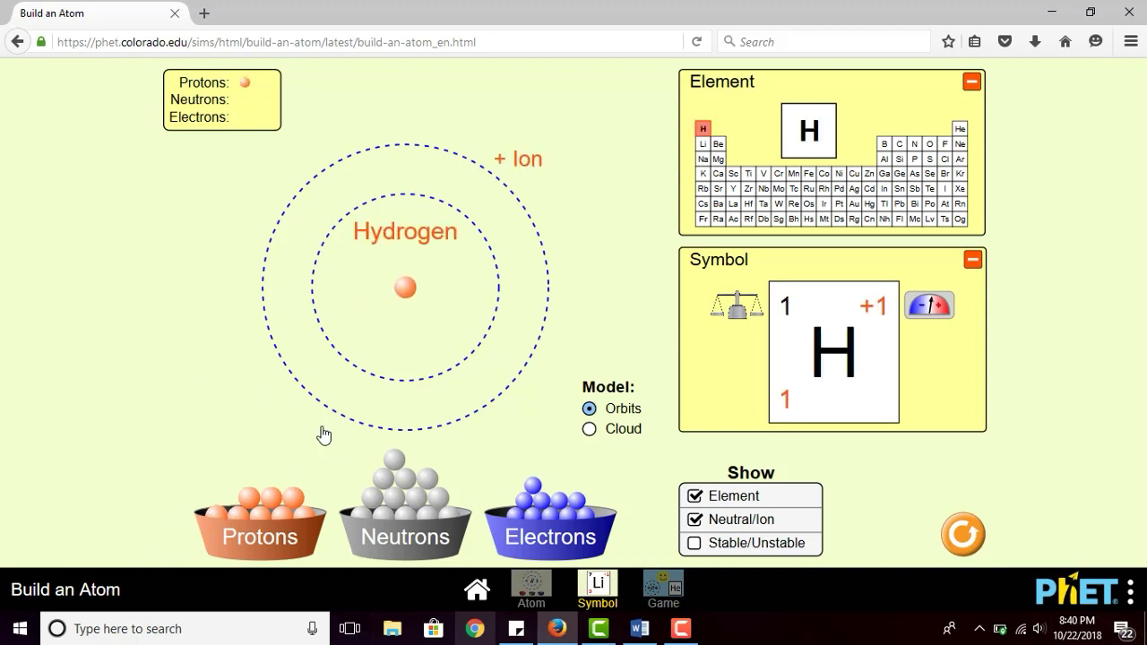
pyautogui.moveTo(269, 506); pyautogui.dragTo(414, 296)
pyautogui.moveTo(271, 502); pyautogui.dragTo(415, 287)
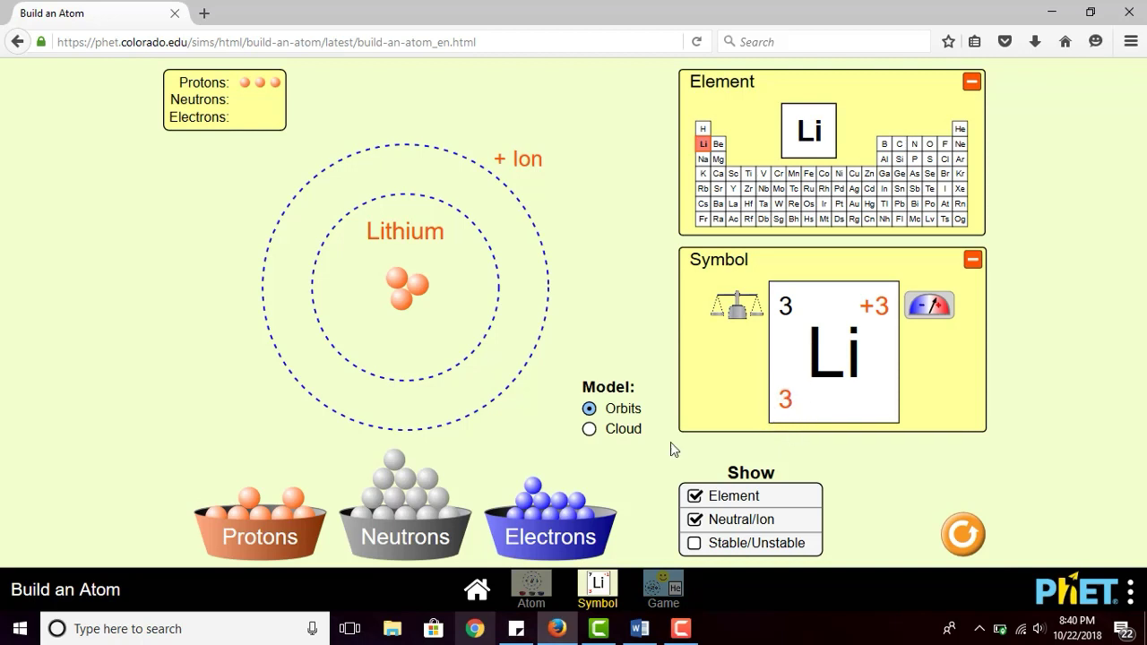
# Add three neutrons and three electrons, giving Li with mass 6 and charge 0
pyautogui.moveTo(380, 465); pyautogui.dragTo(386, 341)
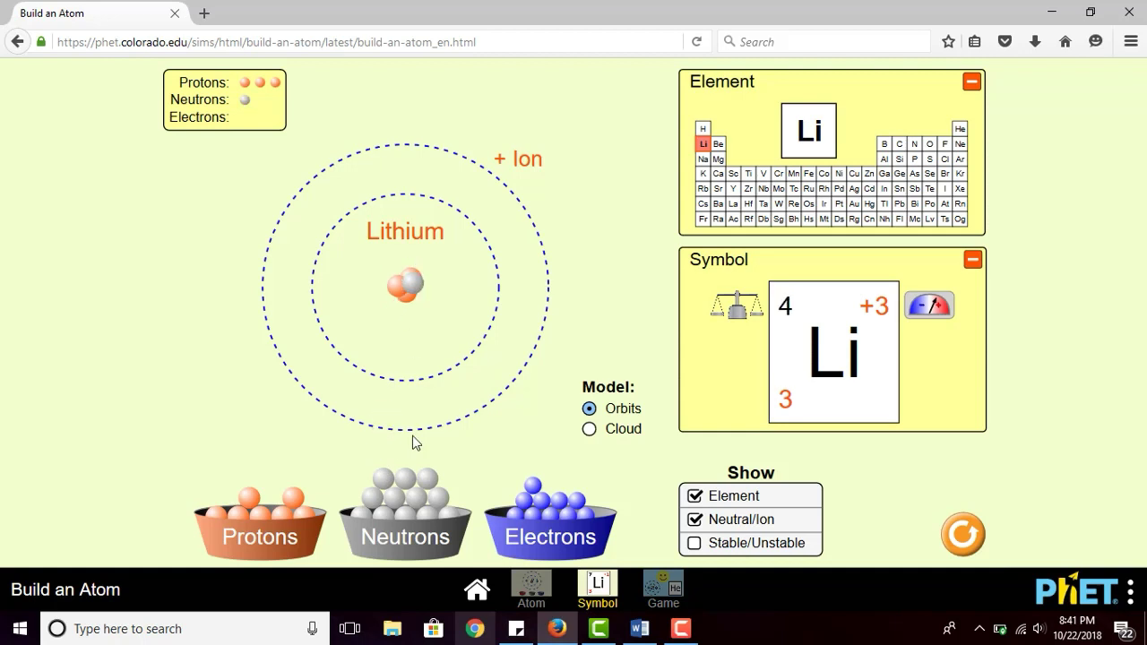
pyautogui.moveTo(427, 480); pyautogui.dragTo(421, 336)
pyautogui.moveTo(448, 509); pyautogui.dragTo(436, 309)
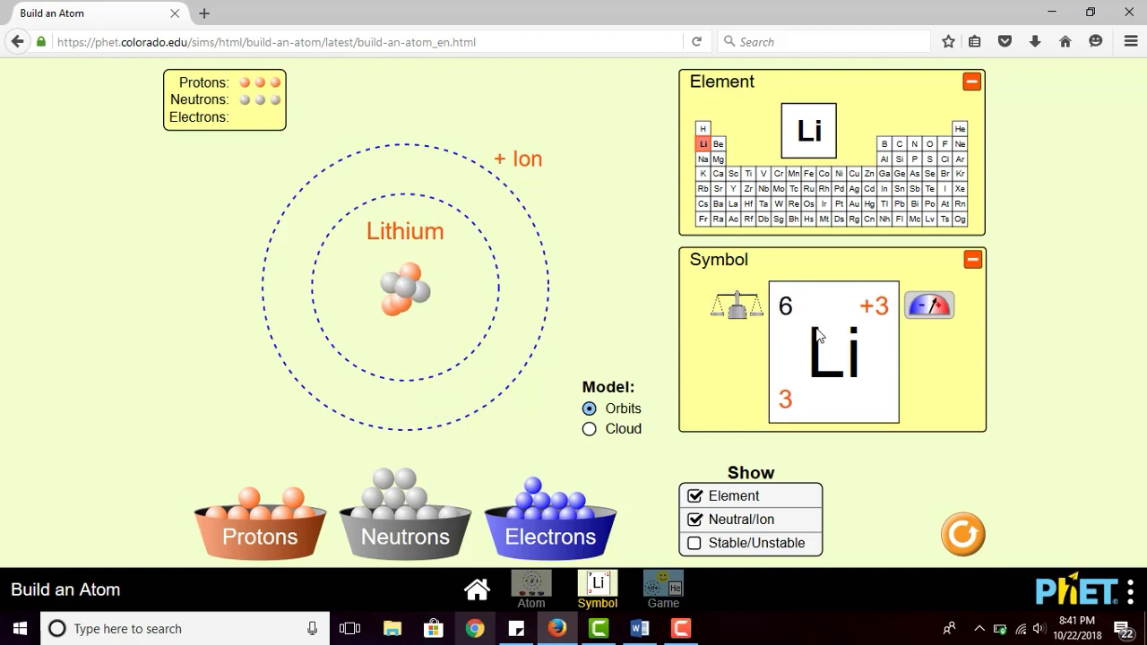
pyautogui.moveTo(533, 487); pyautogui.dragTo(499, 288)
pyautogui.moveTo(587, 510); pyautogui.dragTo(456, 307)
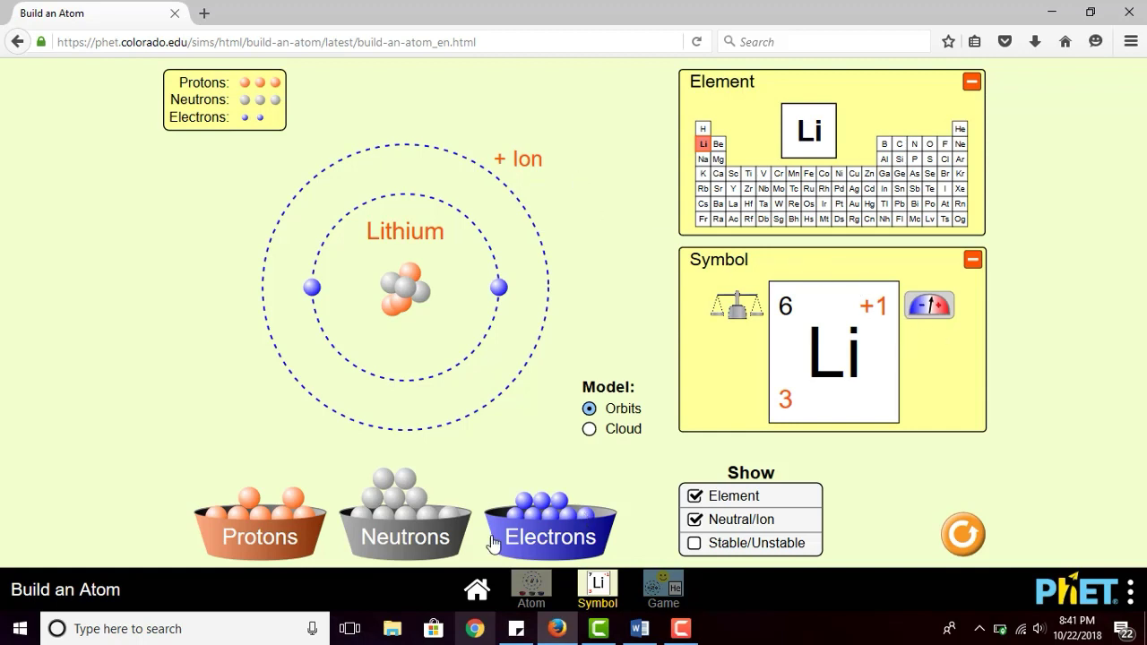
pyautogui.moveTo(525, 511); pyautogui.dragTo(470, 339)
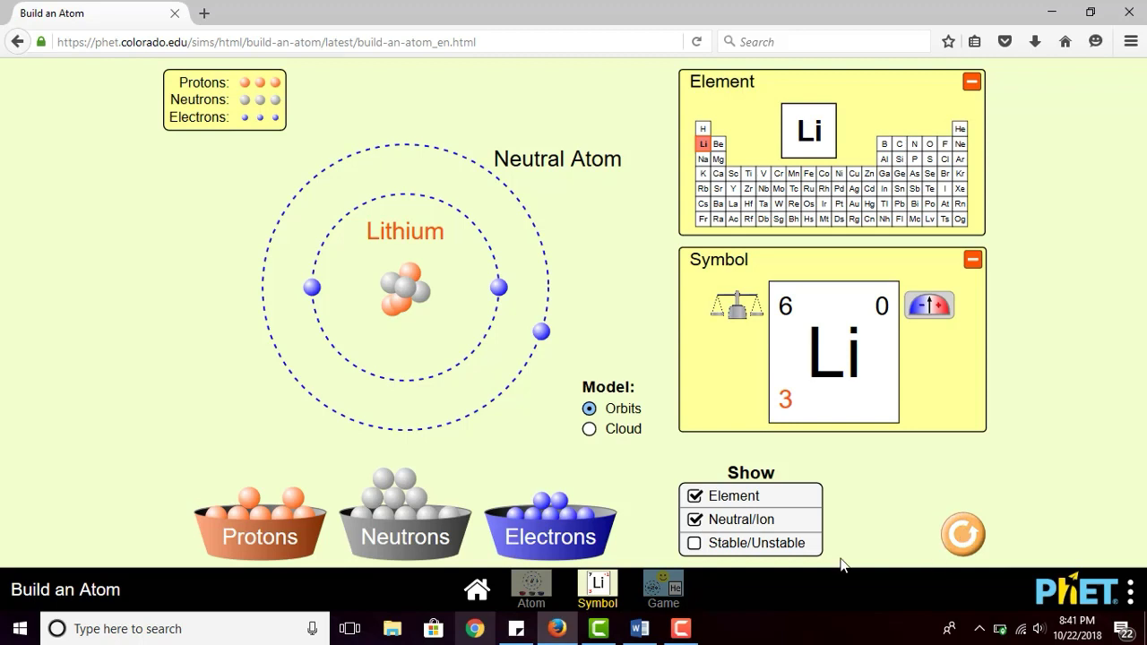
# Open the Game screen and enable the timer for the four games
pyautogui.click(680, 592)
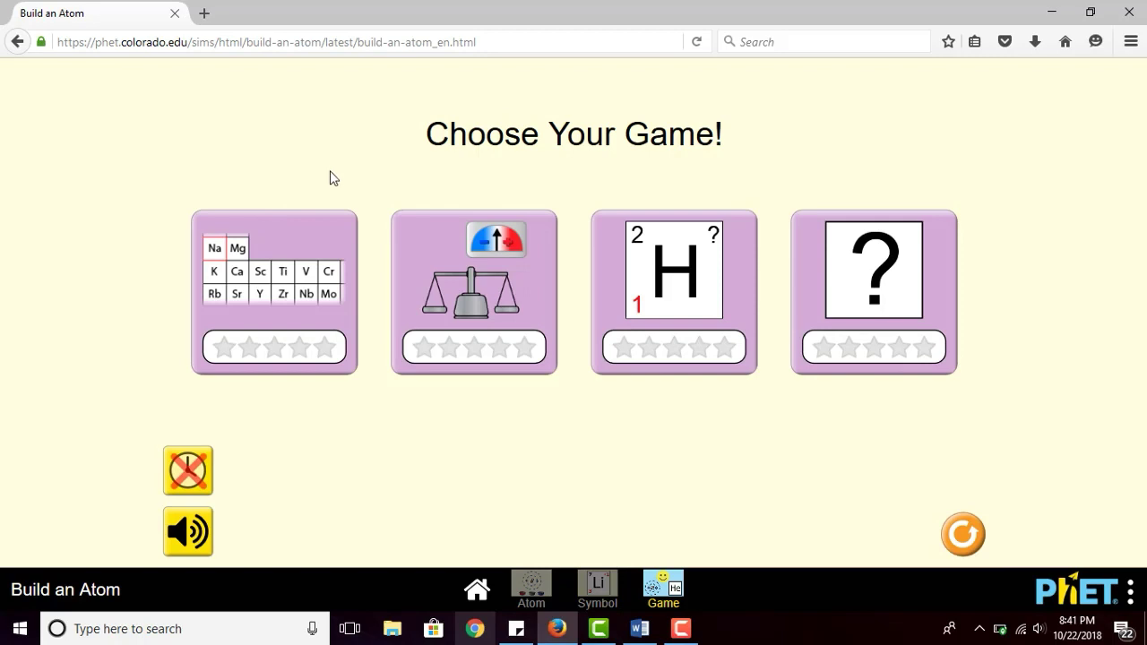
pyautogui.click(191, 478)
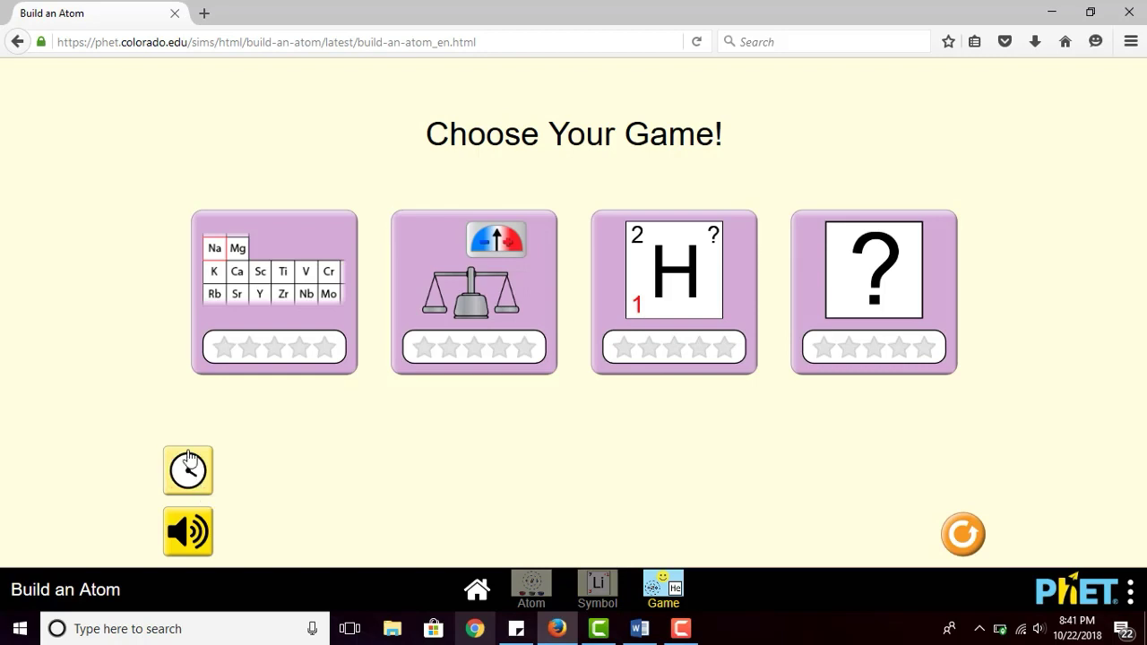